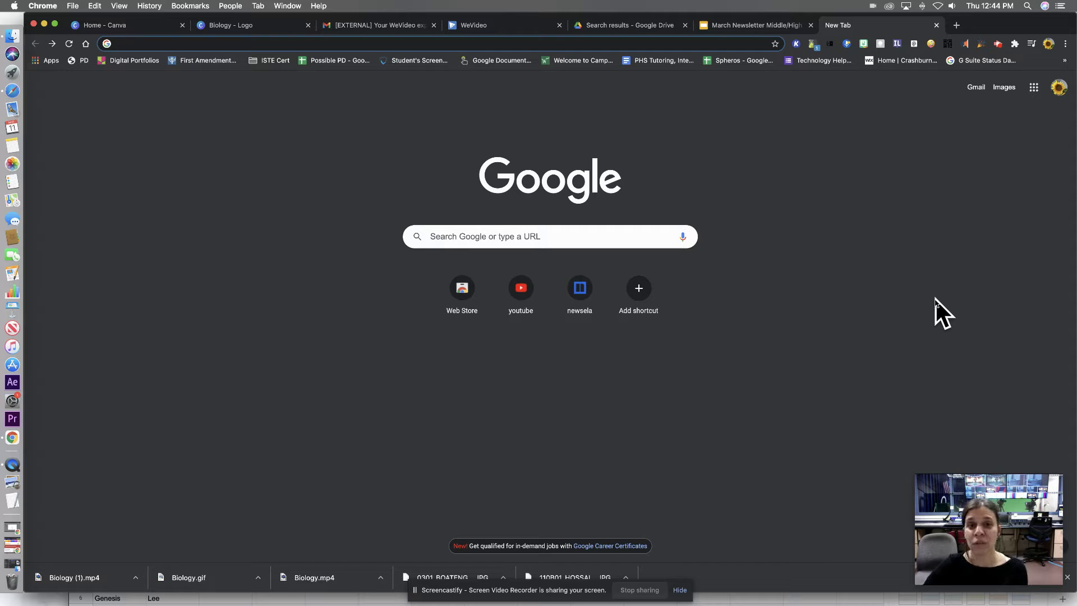
Launch Keep from the Google apps grid, scrolling the app panel to find it
{"action": "left_click", "coordinate": [1034, 91]}
{"action": "scroll", "coordinate": [999, 193], "scroll_direction": "down", "scroll_amount": 3}
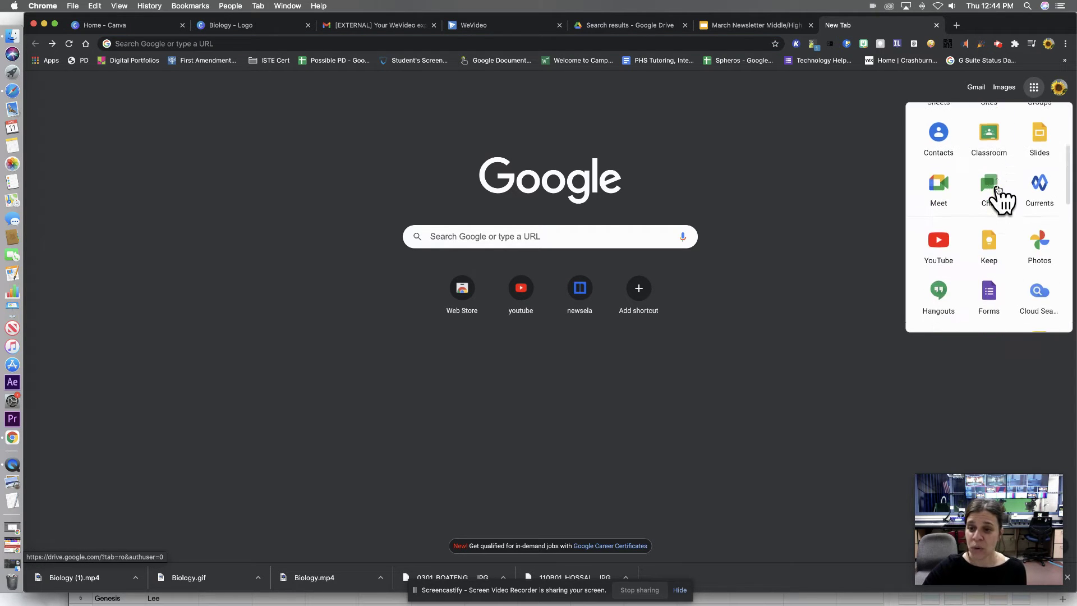
{"action": "left_click", "coordinate": [990, 227]}
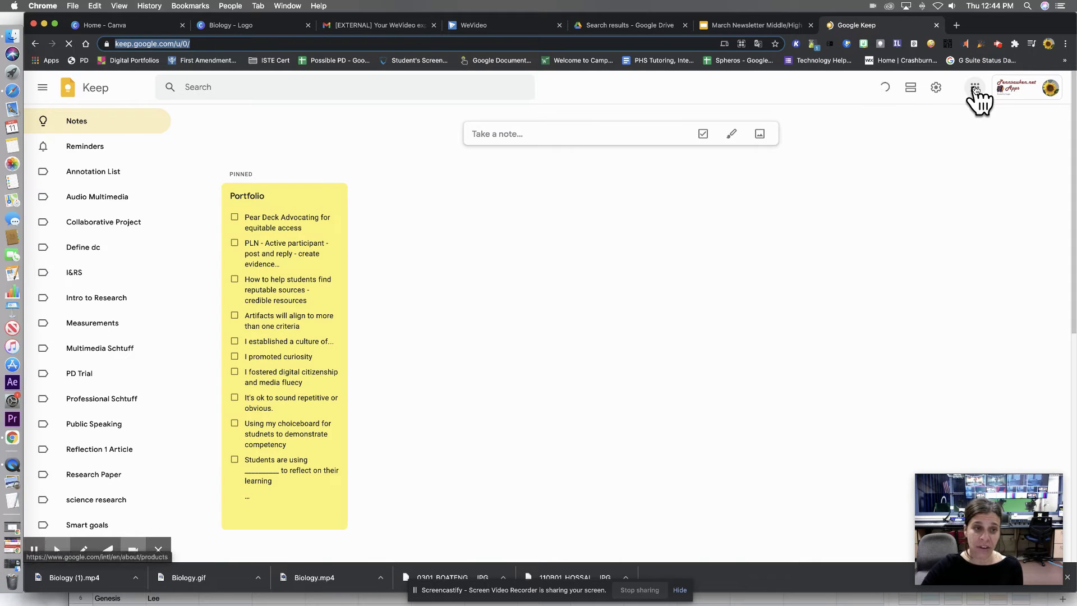
{"action": "left_click", "coordinate": [202, 45]}
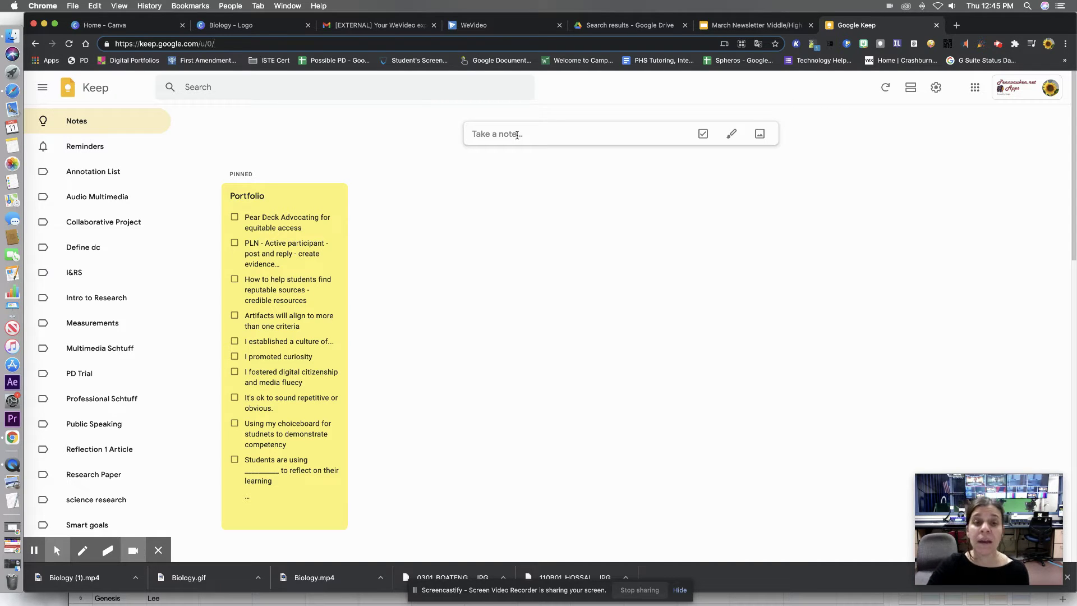
Start a new note titled 'Today's Agenda' with 'Do now' as its first line
{"action": "left_click", "coordinate": [516, 134]}
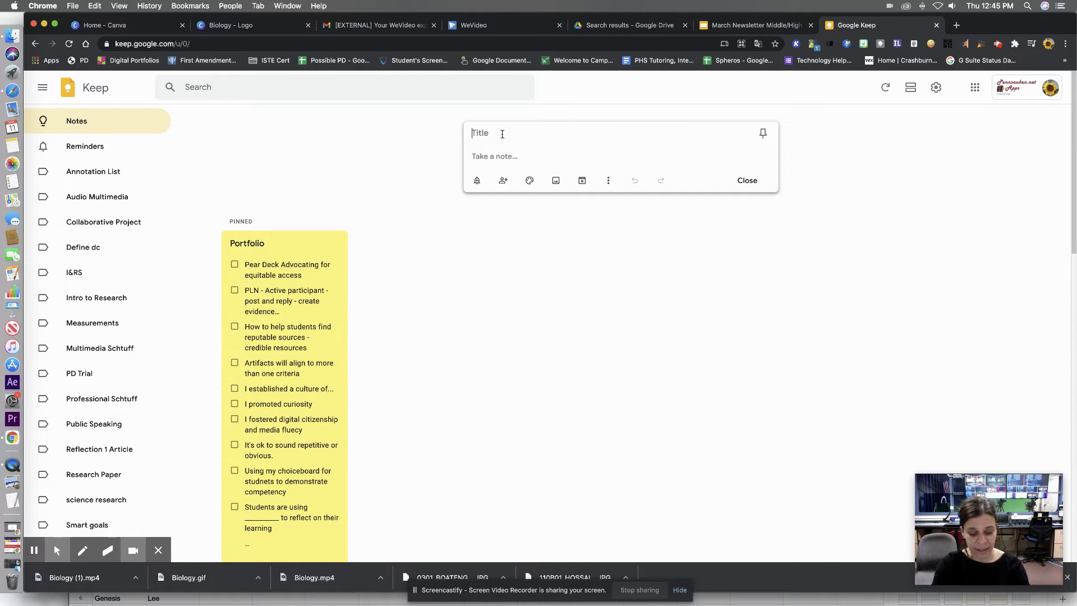
{"action": "type", "text": "Today's"}
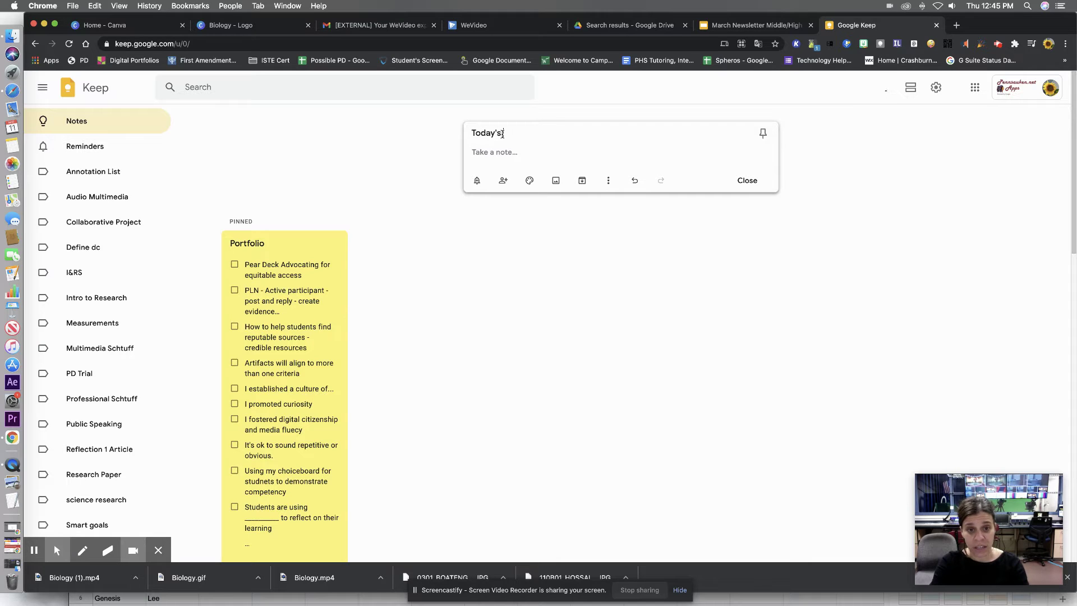
{"action": "type", "text": " Agenda"}
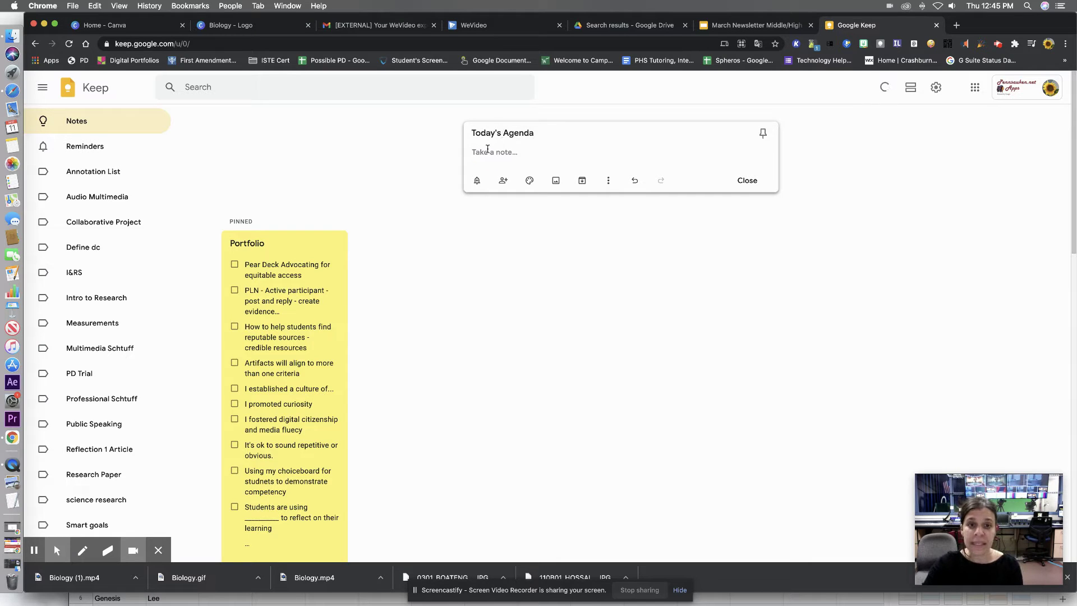
{"action": "type", "text": "Don"}
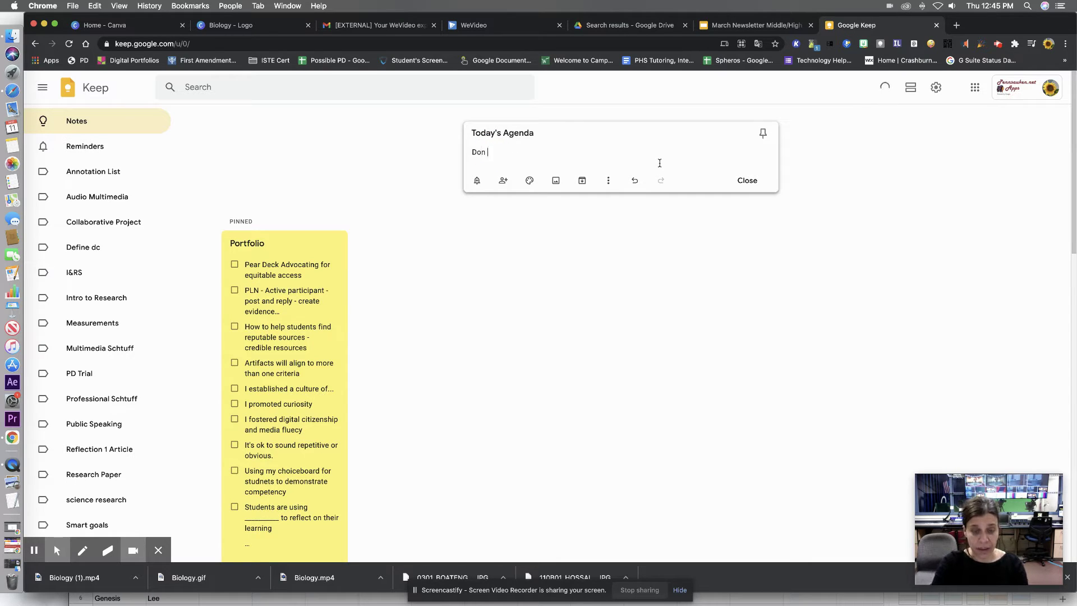
{"action": "key", "text": "BackSpace"}
{"action": "key", "text": "BackSpace"}
{"action": "type", "text": "now"}
{"action": "key", "text": "Return"}
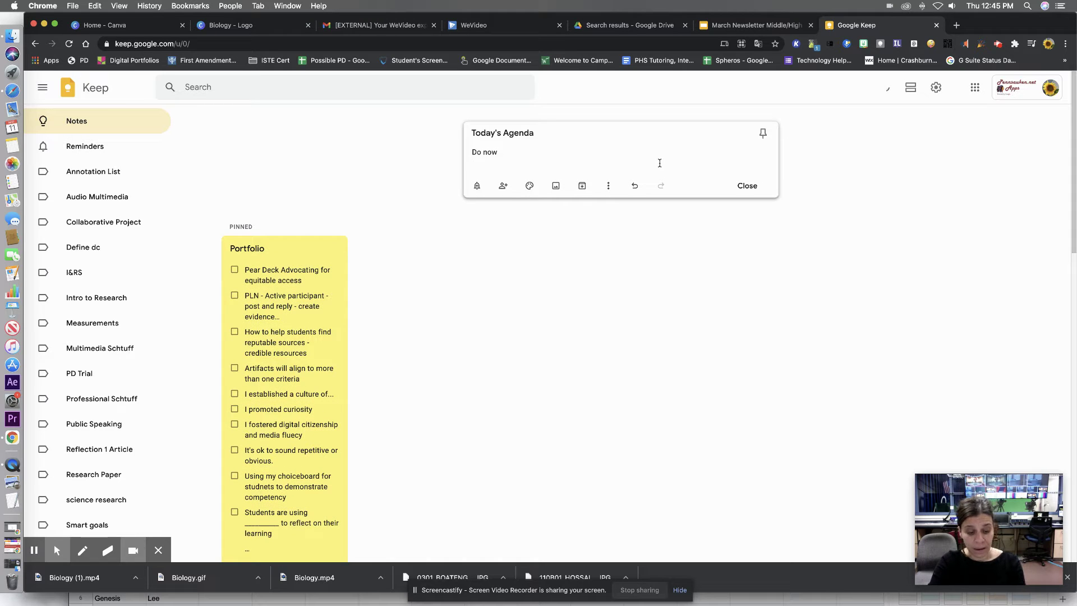
Add the lines 'Research article 1', 'Research Article 2' and 'Take notes' to the note
{"action": "type", "text": "Research tw"}
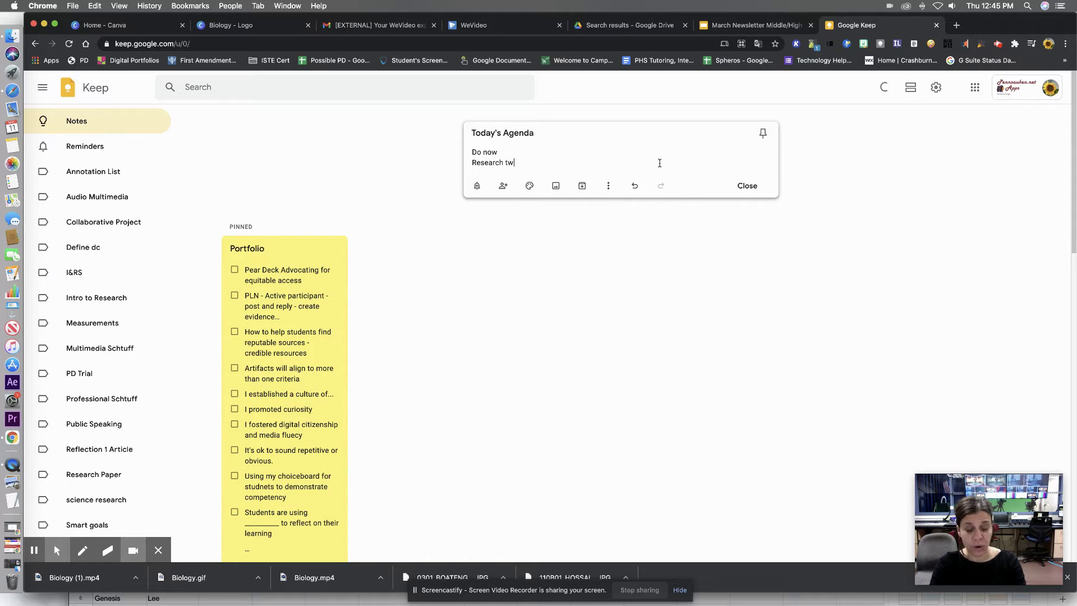
{"action": "type", "text": "eets"}
{"action": "key", "text": "BackSpace"}
{"action": "key", "text": "BackSpace"}
{"action": "key", "text": "BackSpace"}
{"action": "key", "text": "BackSpace"}
{"action": "key", "text": "BackSpace"}
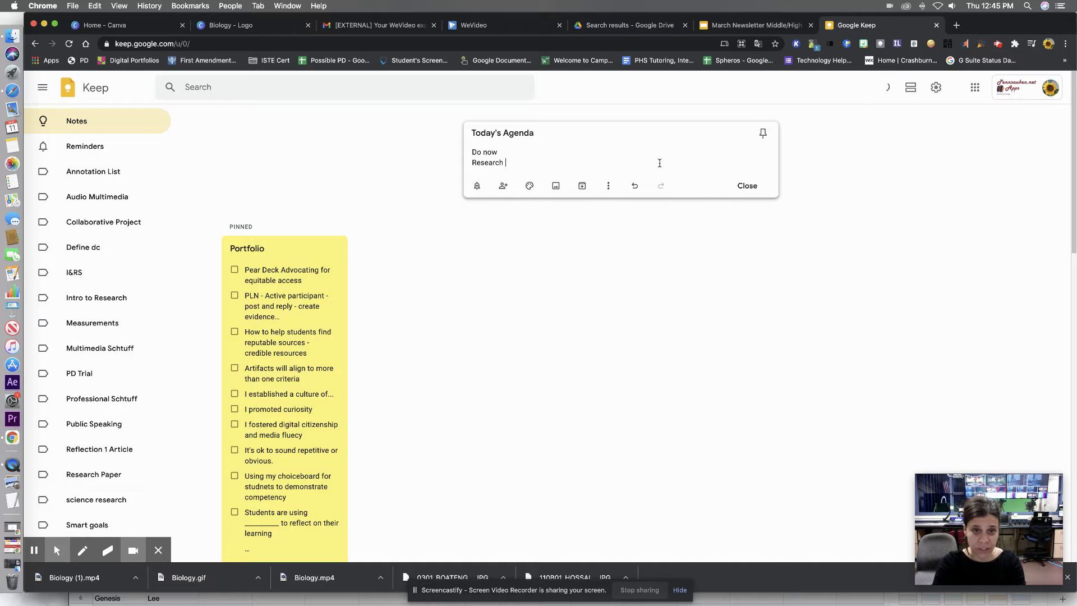
{"action": "type", "text": "article 1"}
{"action": "key", "text": "Return"}
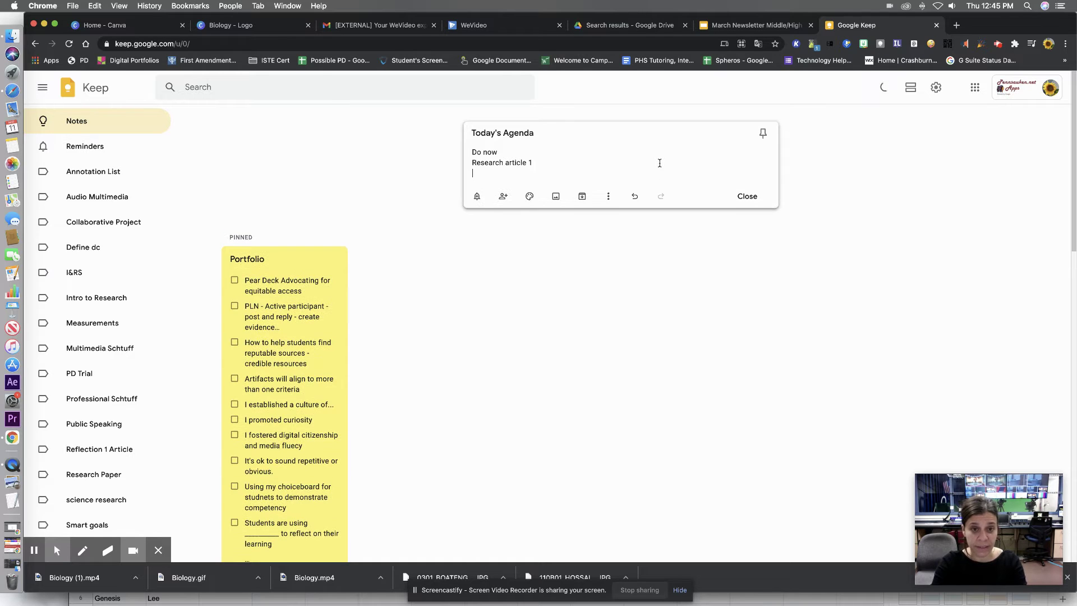
{"action": "type", "text": "Research A"}
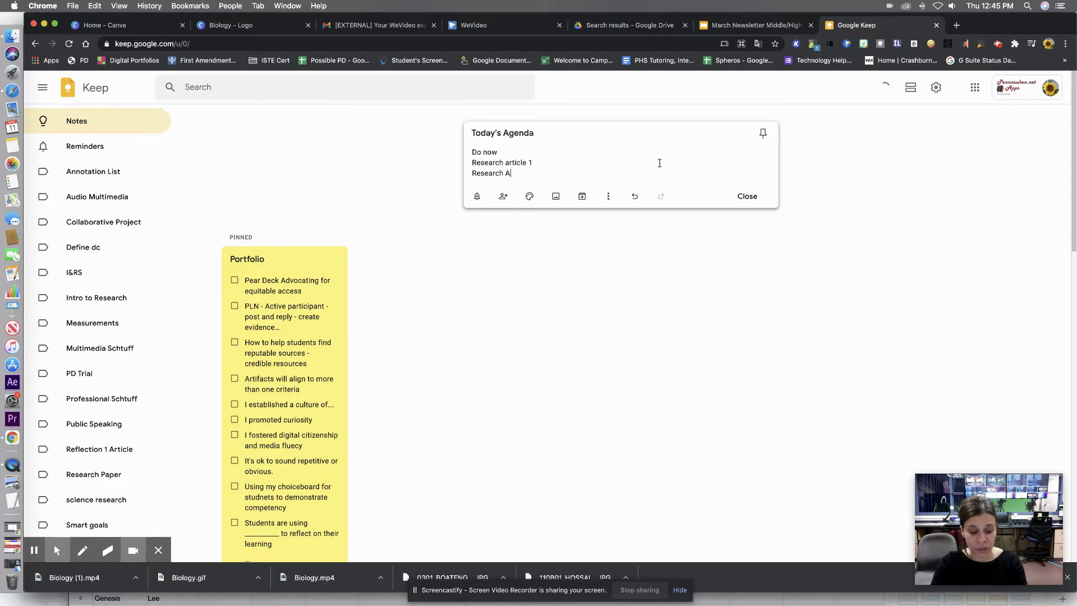
{"action": "type", "text": "rt"}
{"action": "key", "text": "BackSpace"}
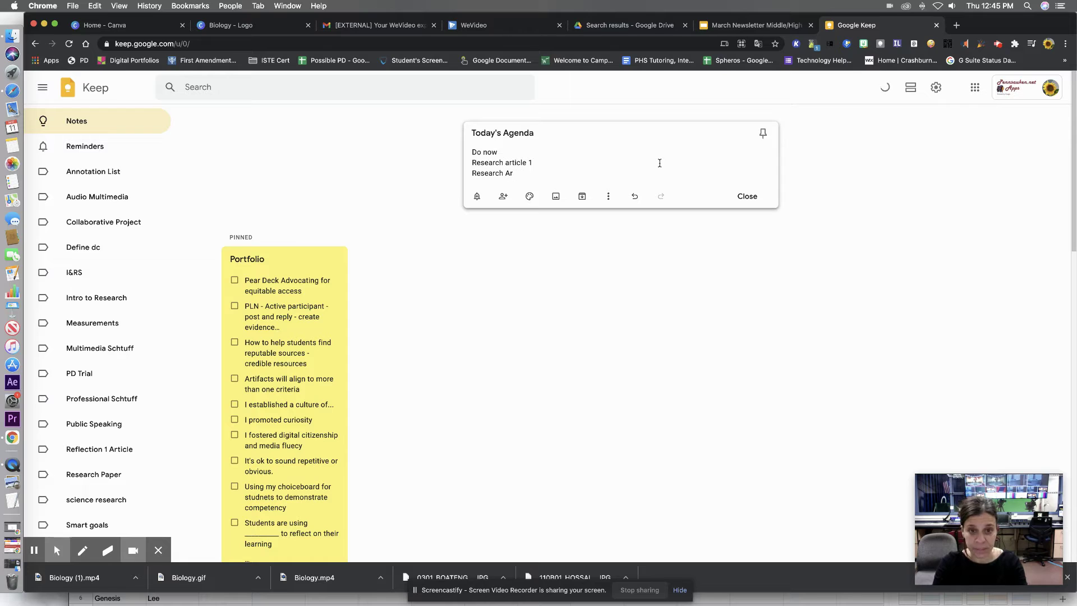
{"action": "type", "text": "ticle 2"}
{"action": "key", "text": "Return"}
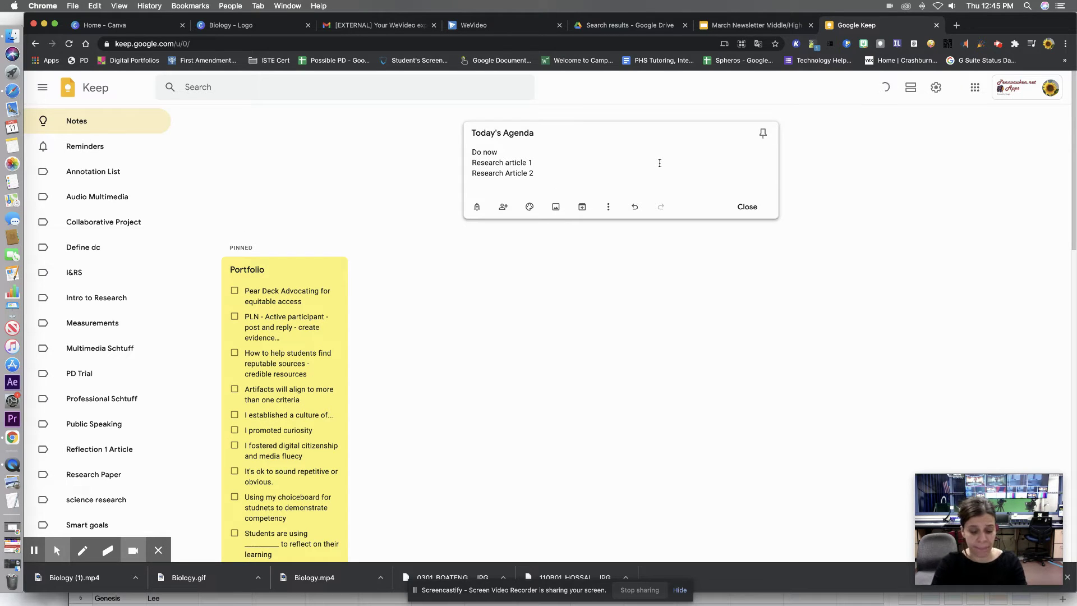
{"action": "type", "text": "Take notes"}
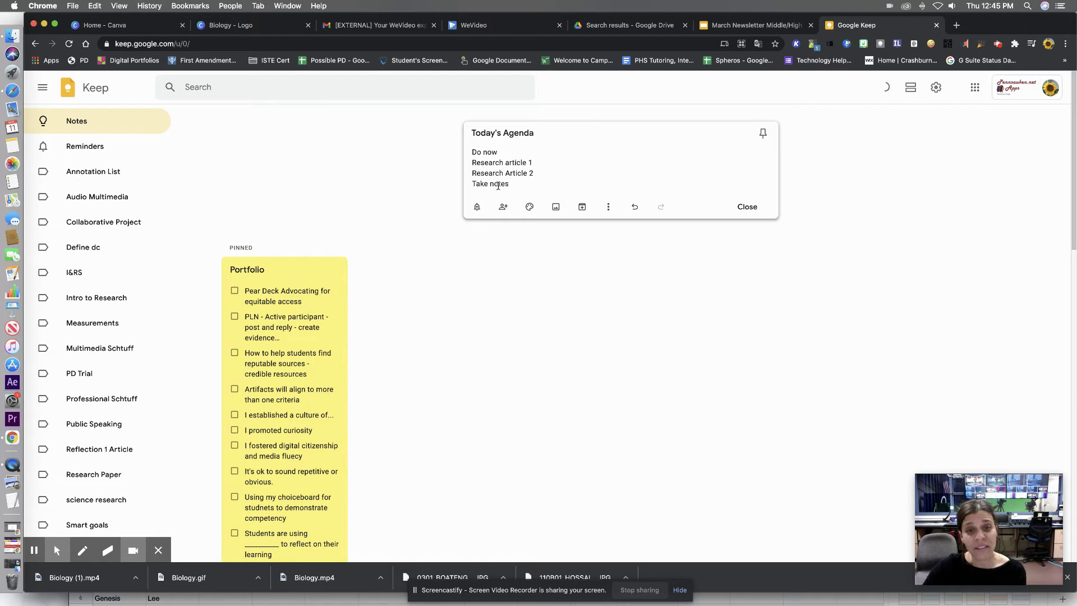
{"action": "left_click", "coordinate": [609, 209]}
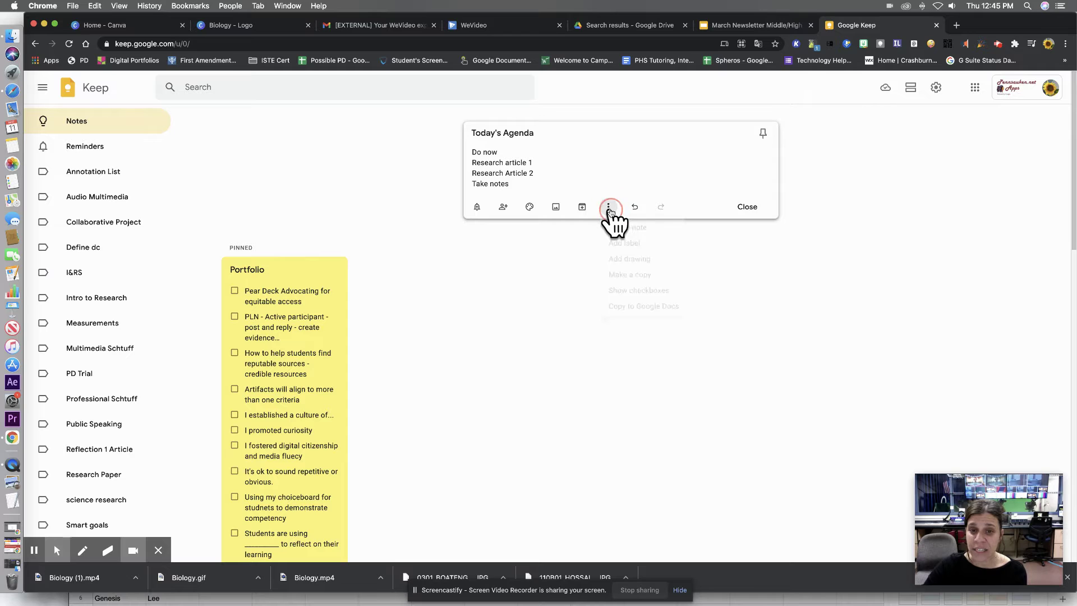
Show checkboxes on the note's four lines, ticking then unticking 'Do now' to demonstrate
{"action": "left_click", "coordinate": [627, 292]}
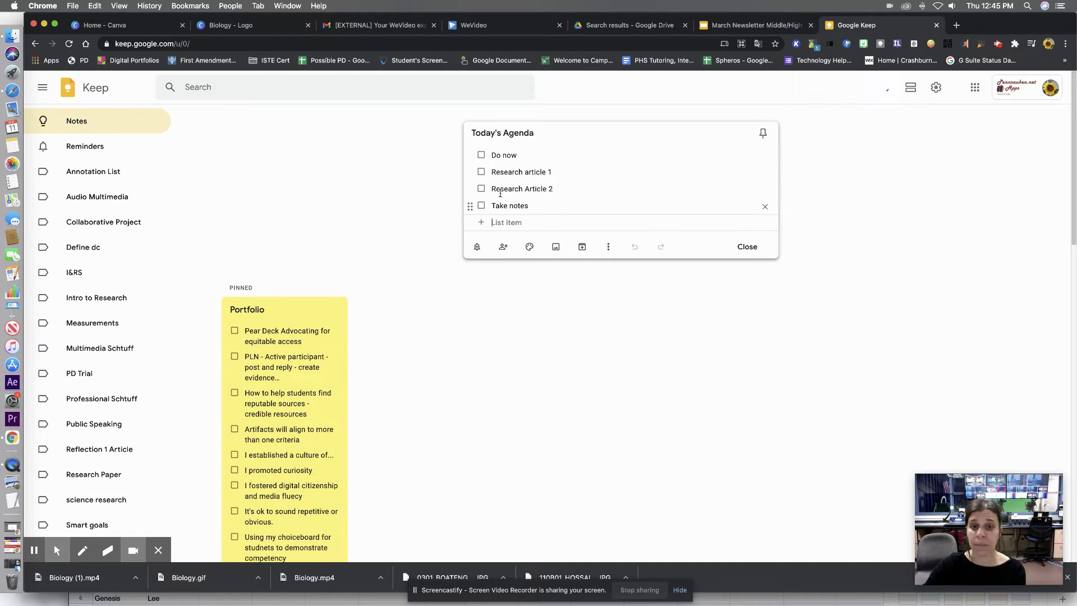
{"action": "left_click", "coordinate": [515, 223]}
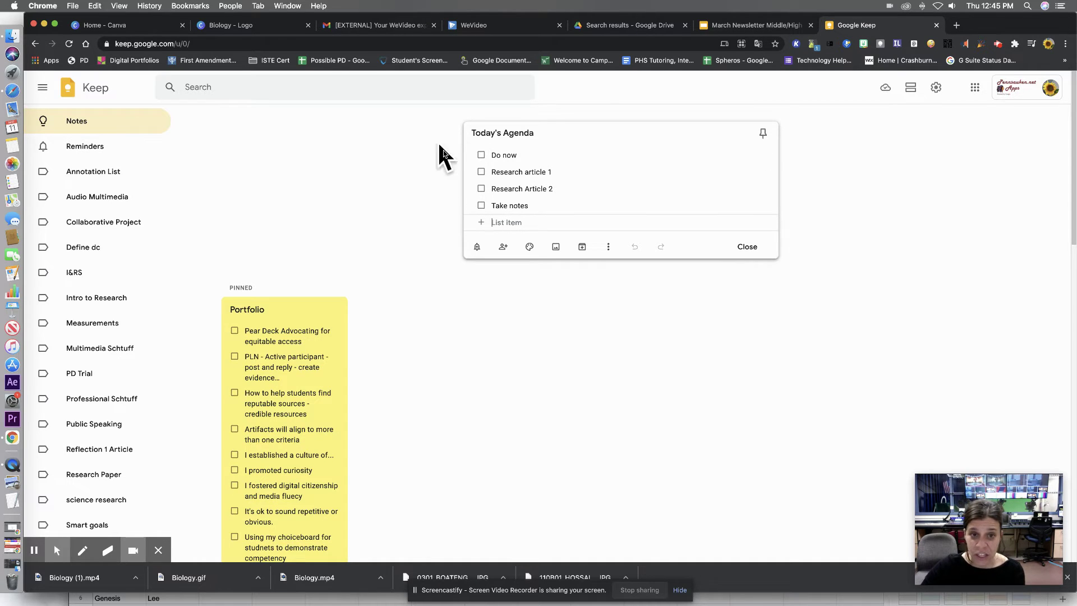
{"action": "left_click", "coordinate": [481, 155]}
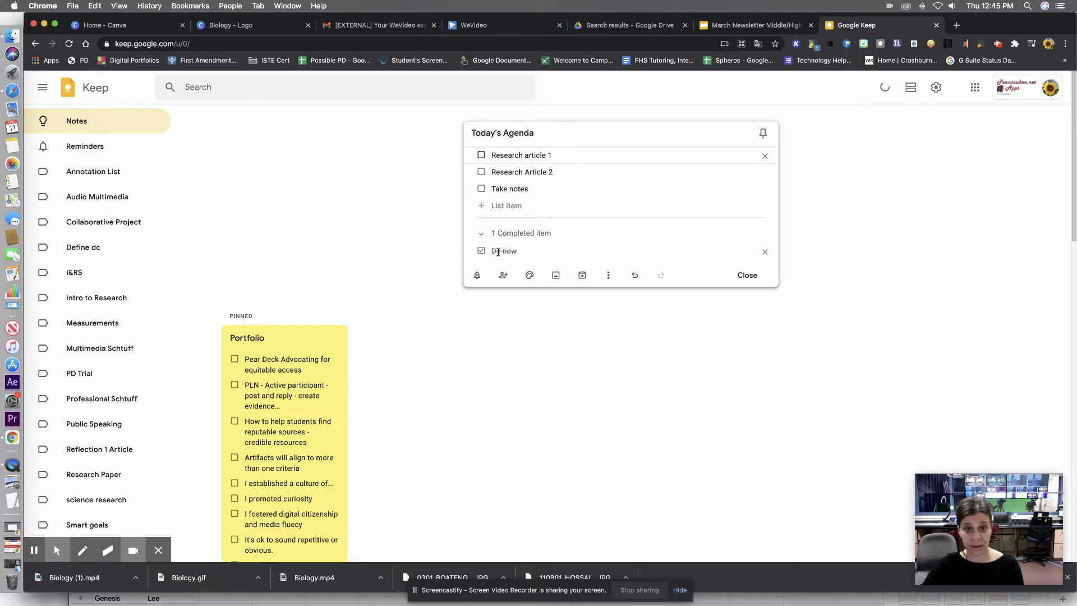
{"action": "left_click", "coordinate": [482, 251]}
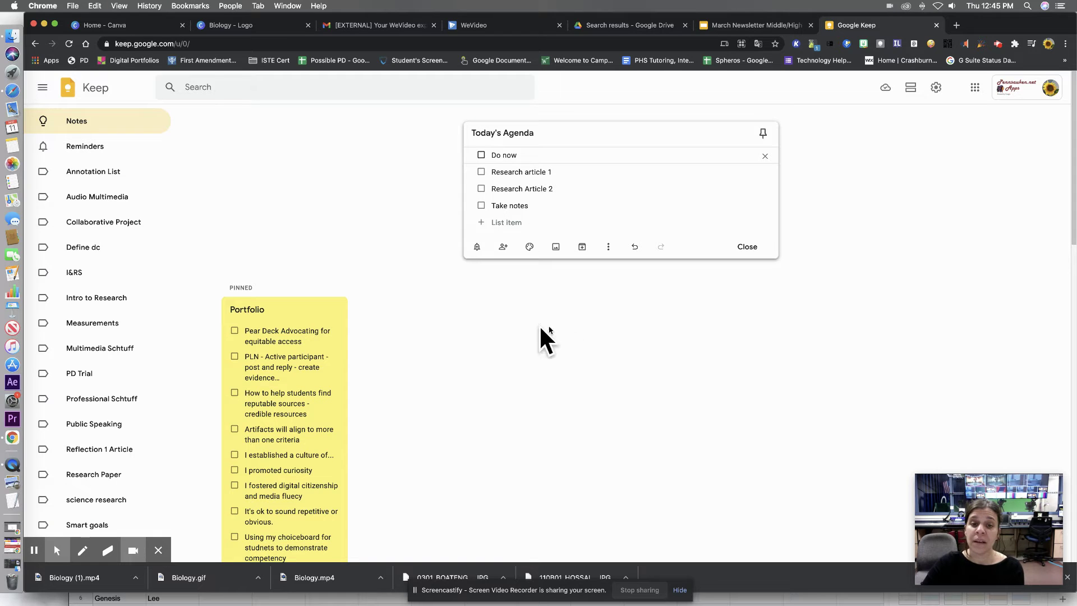
Create a new 'Agenda' label, apply it to the Today's Agenda note, and close the note
{"action": "left_click", "coordinate": [608, 247]}
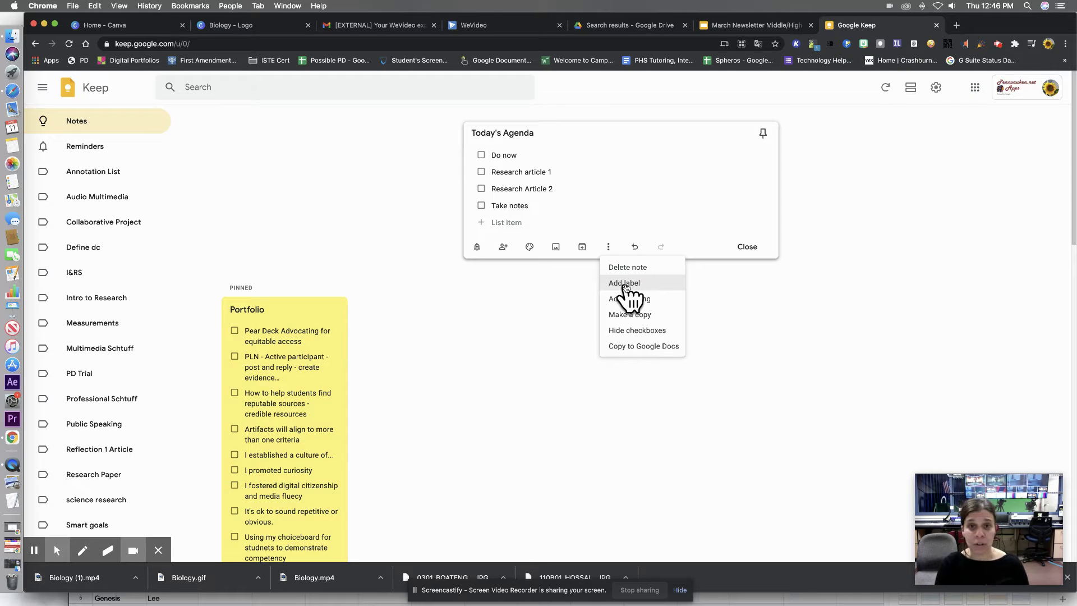
{"action": "left_click", "coordinate": [624, 283]}
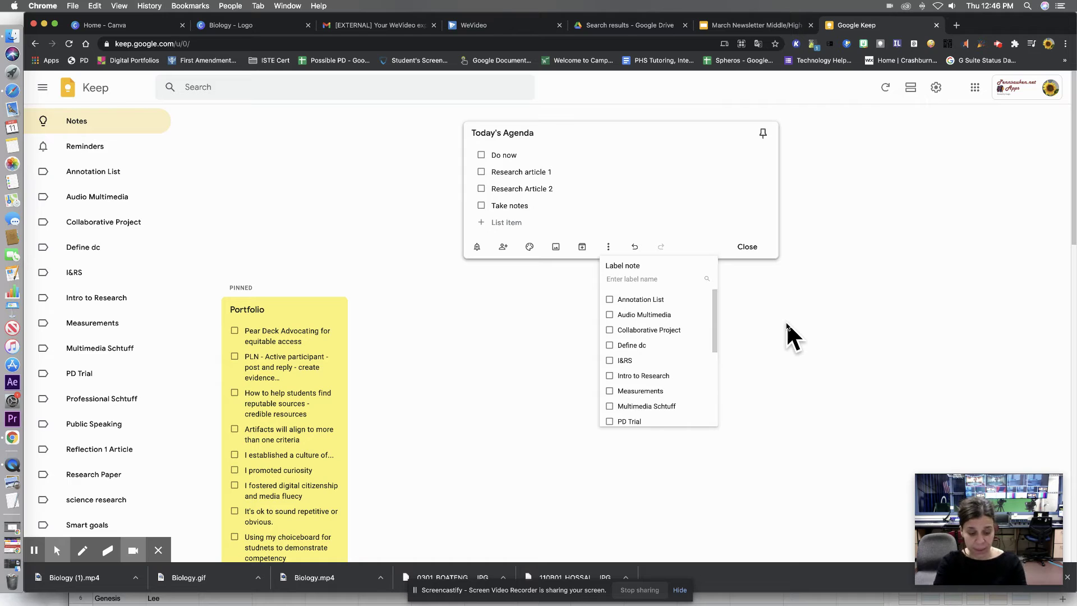
{"action": "type", "text": "Agend"}
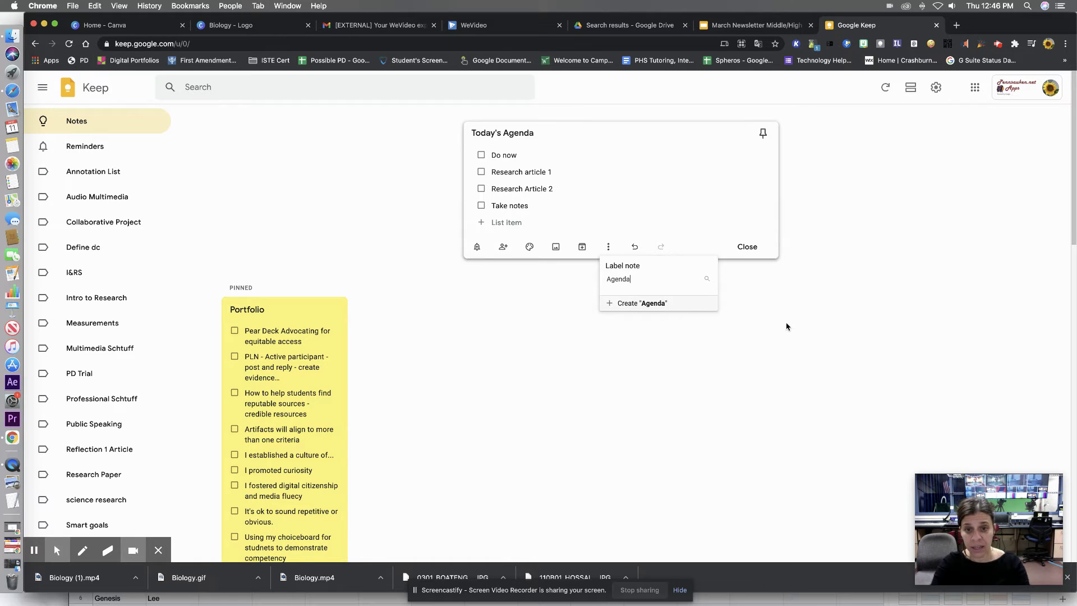
{"action": "type", "text": "a"}
{"action": "key", "text": "Return"}
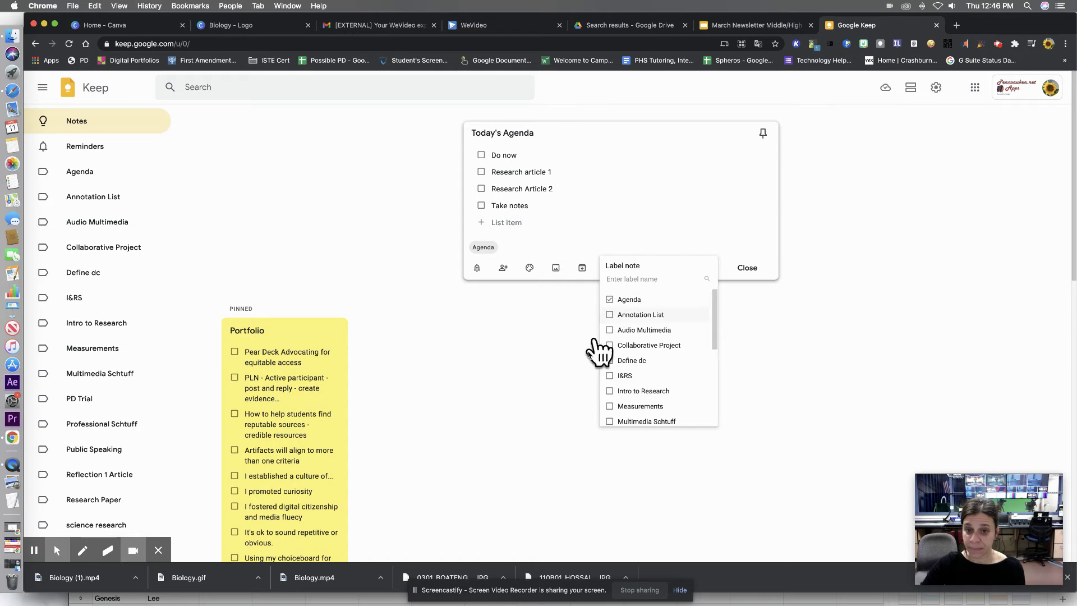
{"action": "left_click", "coordinate": [540, 346]}
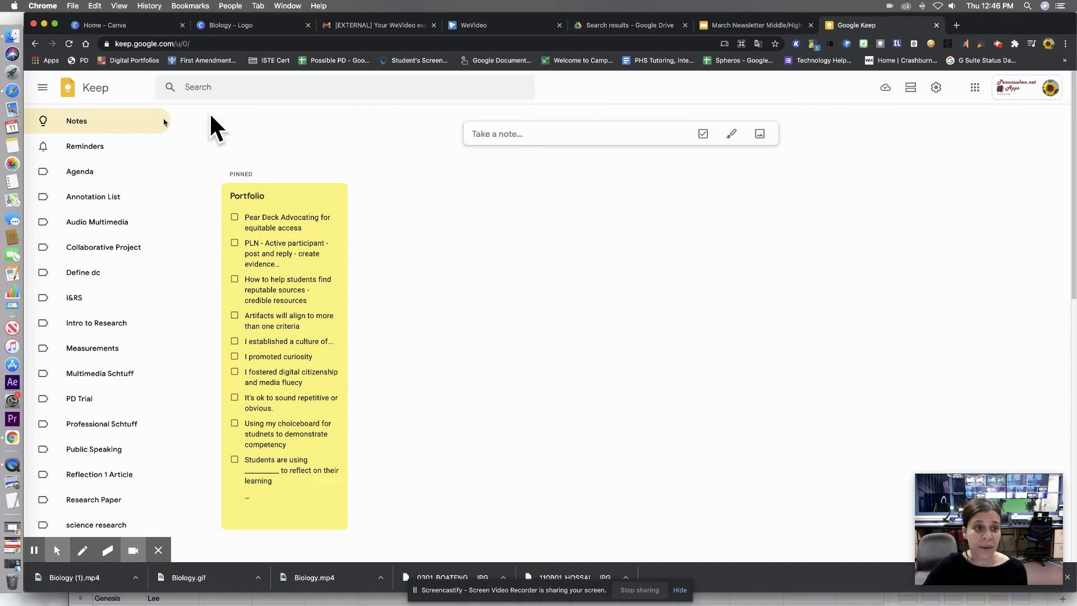
Filter by the Agenda label, recolor the note from pink to light green, then go back to Notes
{"action": "left_click", "coordinate": [79, 175]}
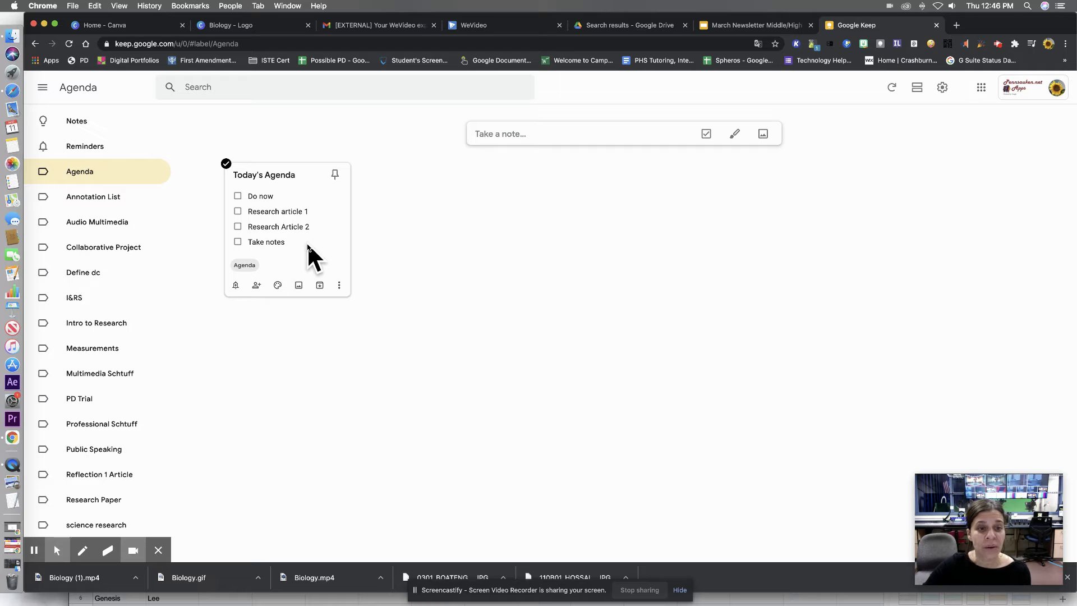
{"action": "mouse_move", "coordinate": [278, 289]}
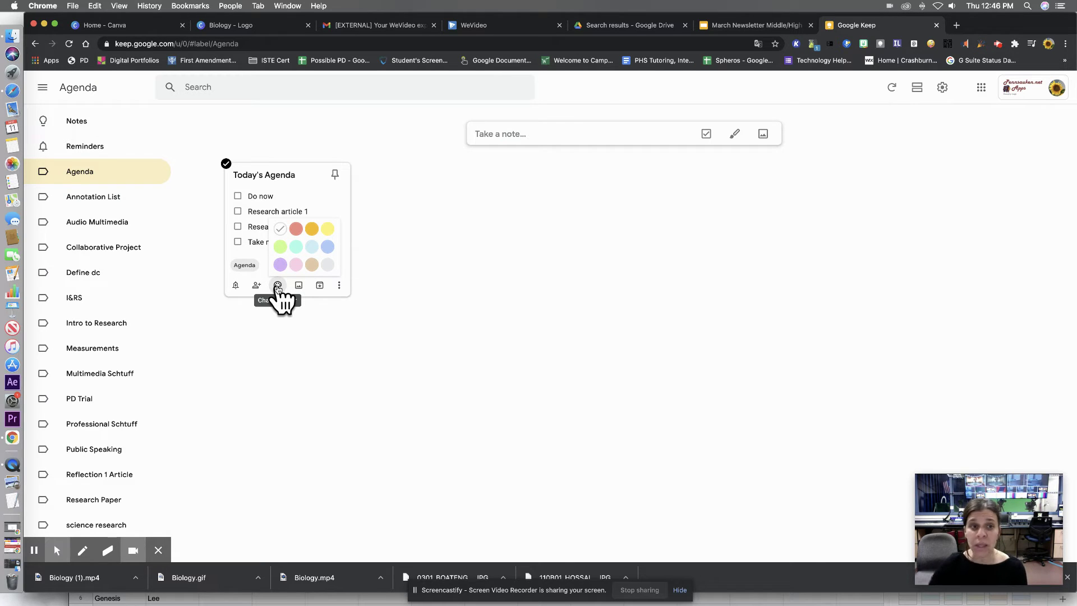
{"action": "left_click", "coordinate": [295, 264]}
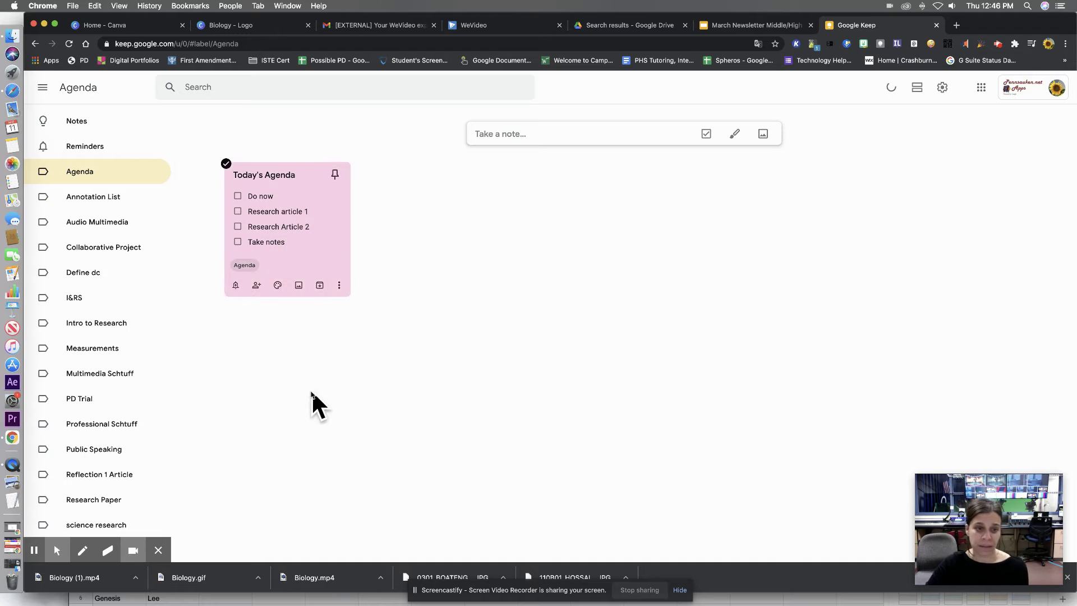
{"action": "mouse_move", "coordinate": [279, 287]}
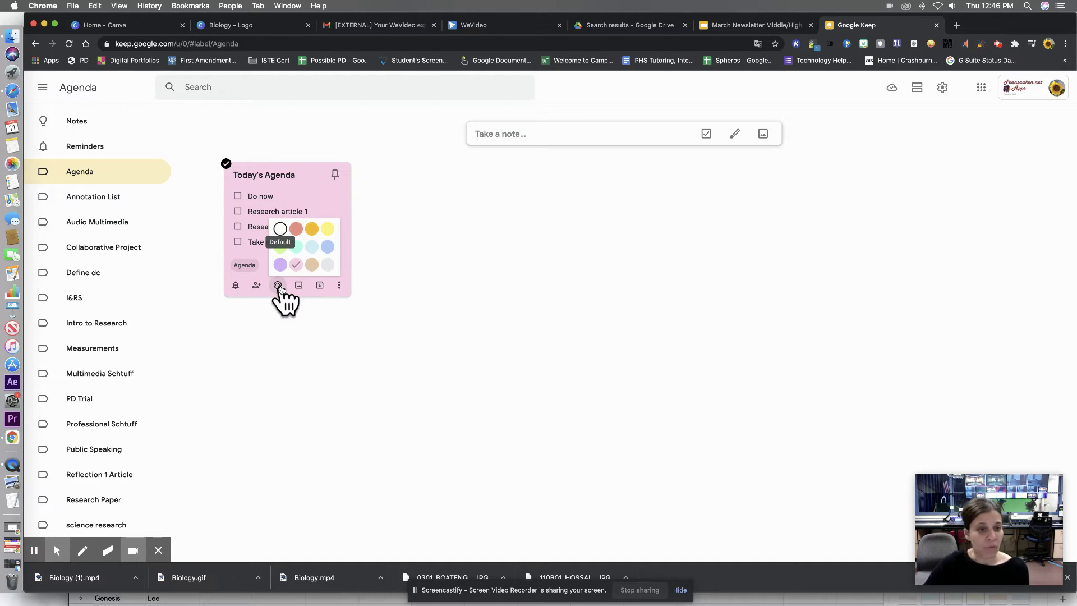
{"action": "left_click", "coordinate": [283, 251]}
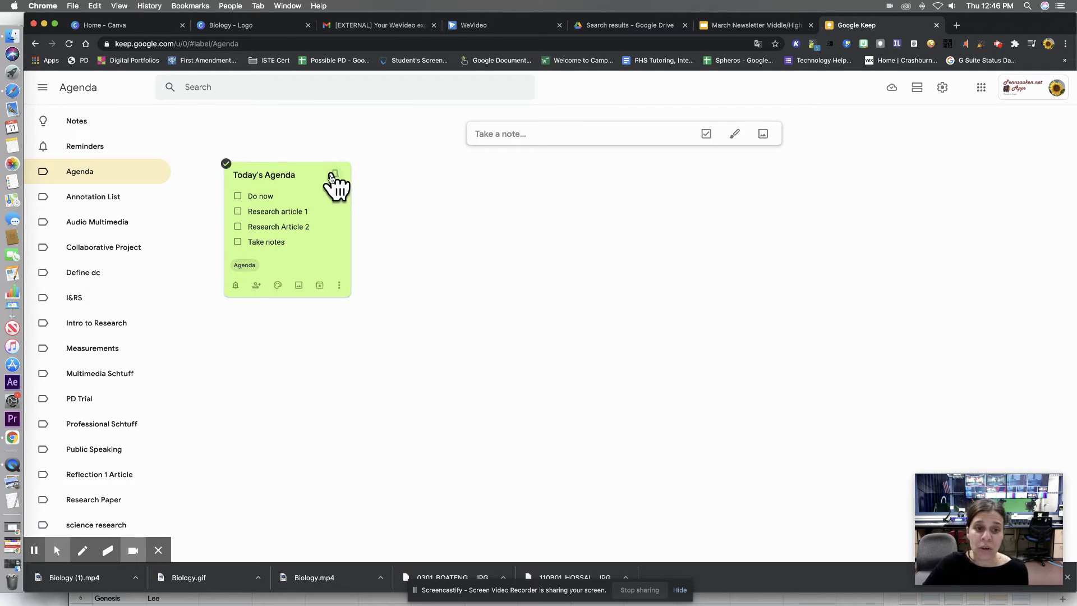
{"action": "left_click", "coordinate": [81, 124]}
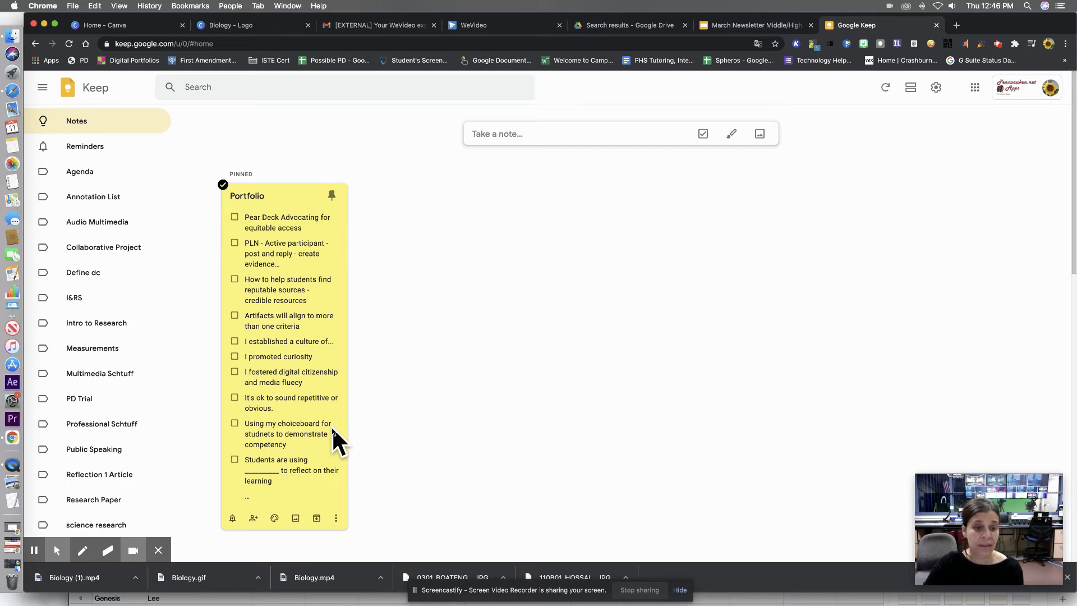
{"action": "left_click", "coordinate": [313, 358]}
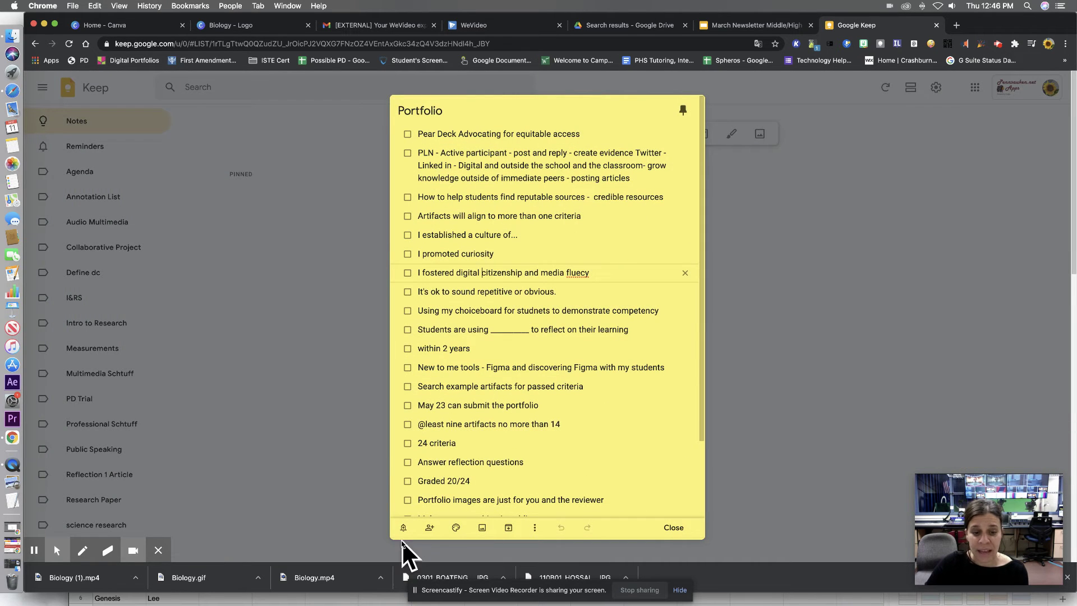
{"action": "left_click", "coordinate": [403, 527]}
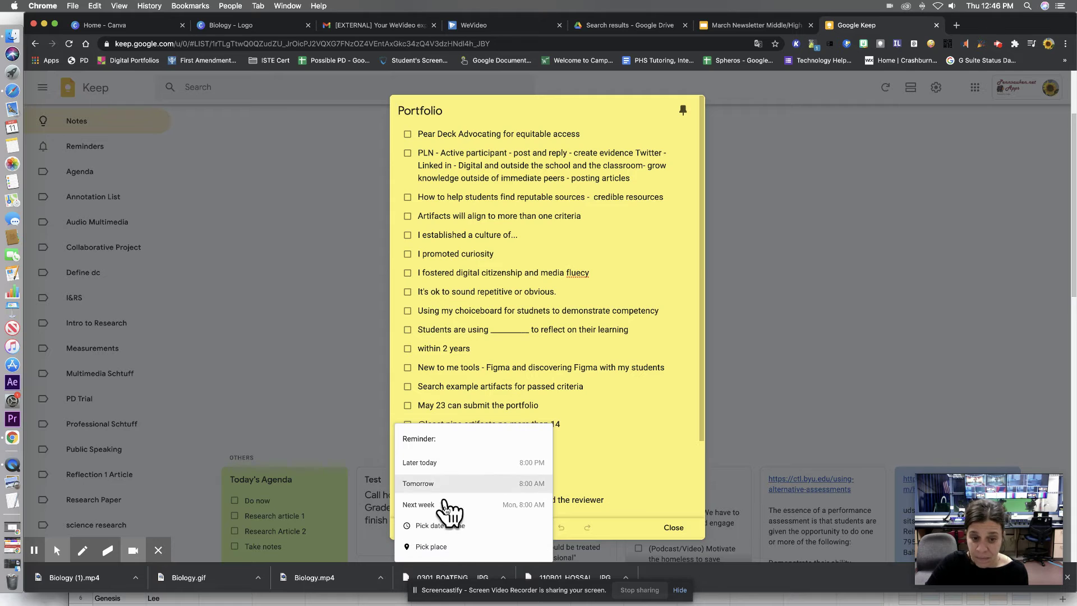
{"action": "left_click", "coordinate": [635, 461]}
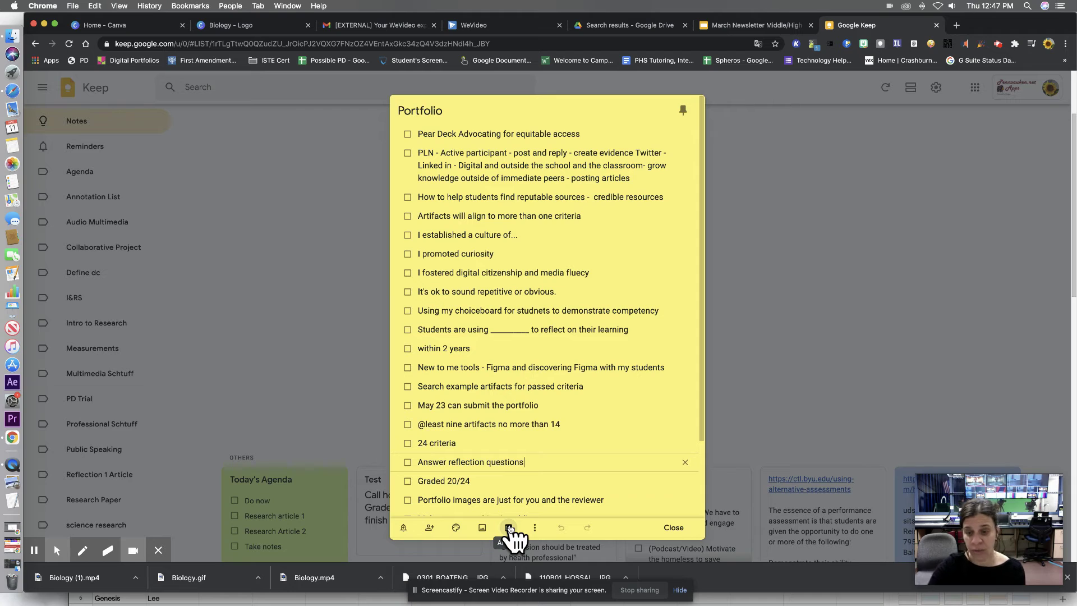
{"action": "left_click", "coordinate": [535, 527]}
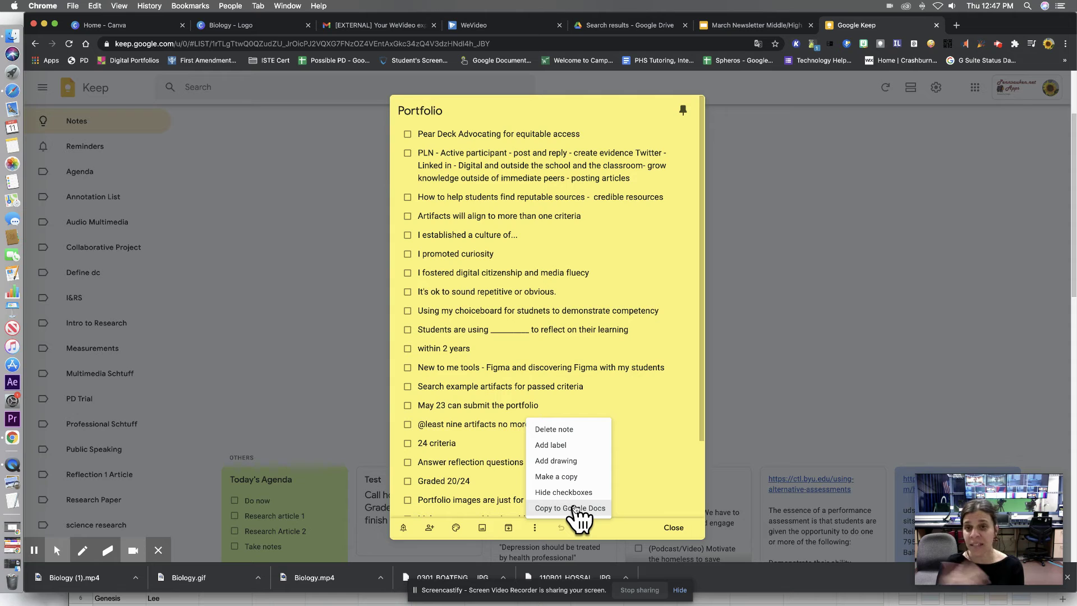
{"action": "left_click", "coordinate": [773, 298]}
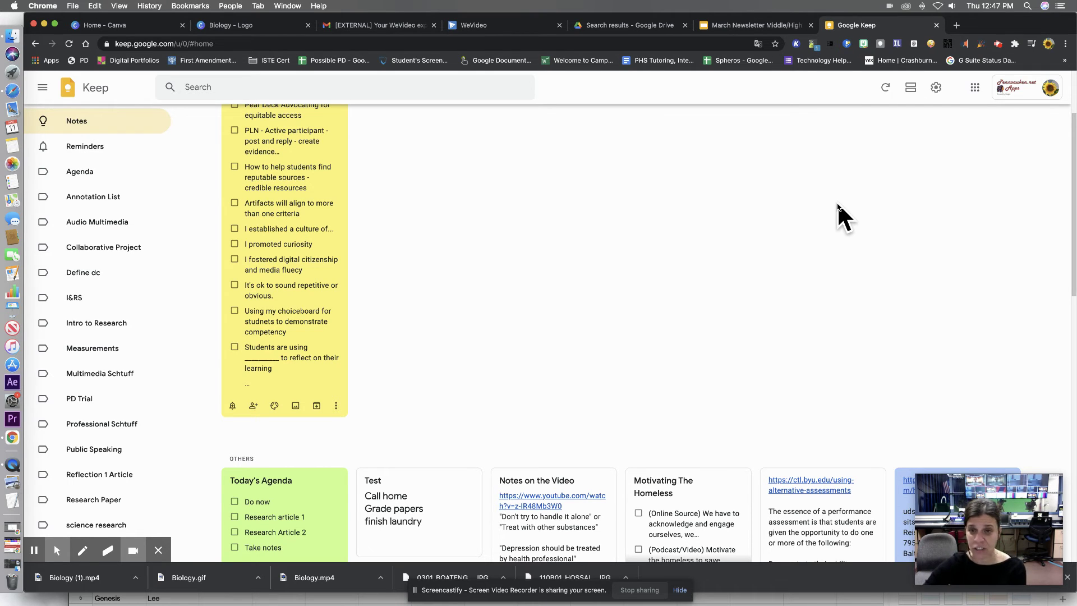
Open Docs from the apps grid, create a blank document, and show the Keep side panel
{"action": "left_click", "coordinate": [975, 88]}
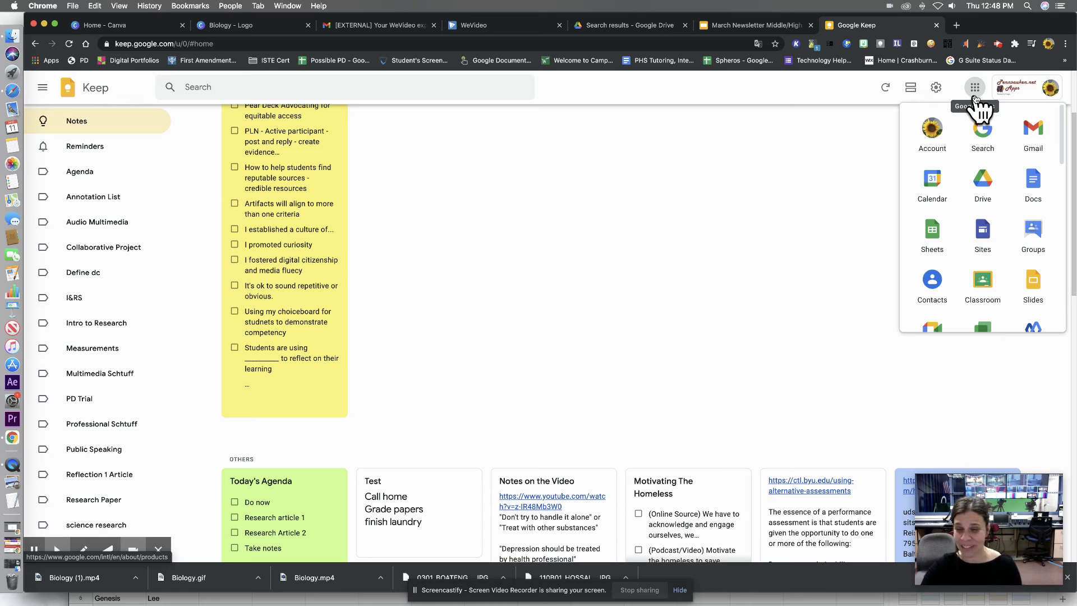
{"action": "left_click", "coordinate": [1033, 189]}
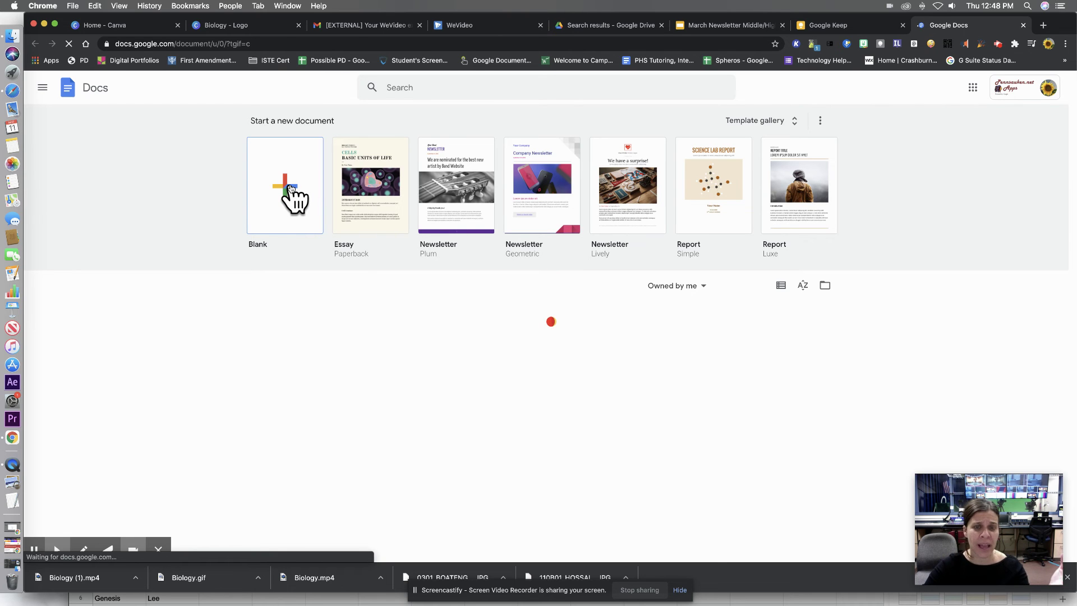
{"action": "left_click", "coordinate": [291, 185]}
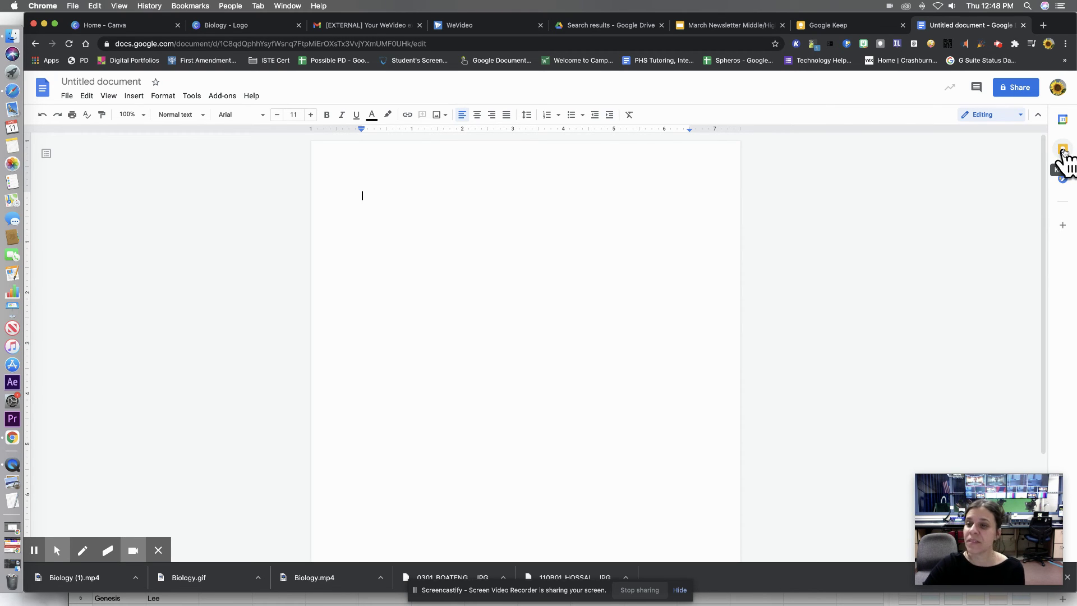
{"action": "left_click", "coordinate": [1063, 151]}
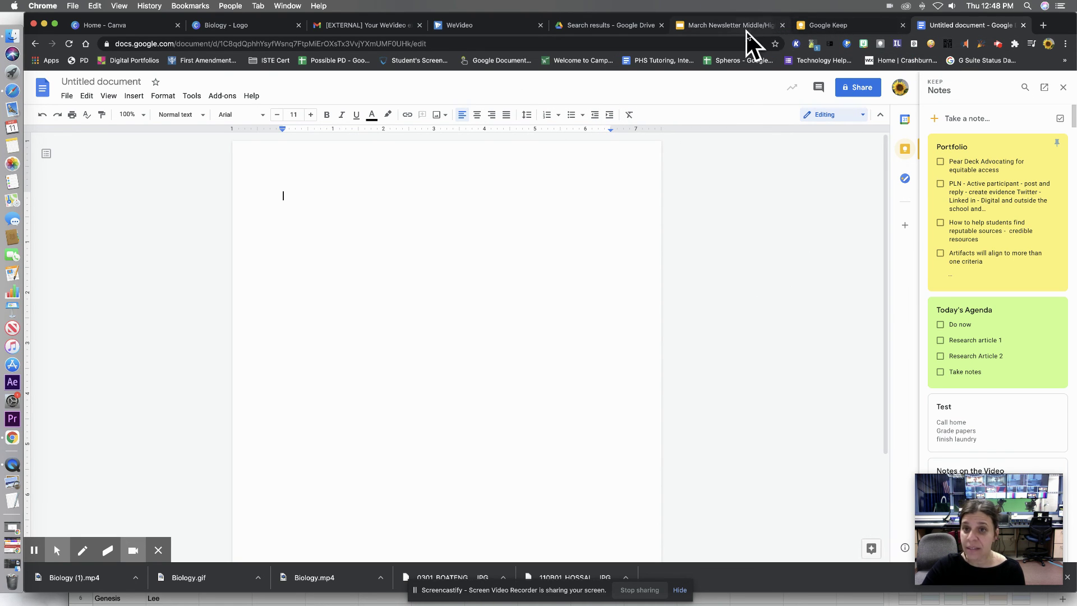
Create a blank Slides presentation from Keep's apps grid, then switch back to the Keep tab
{"action": "left_click", "coordinate": [848, 25]}
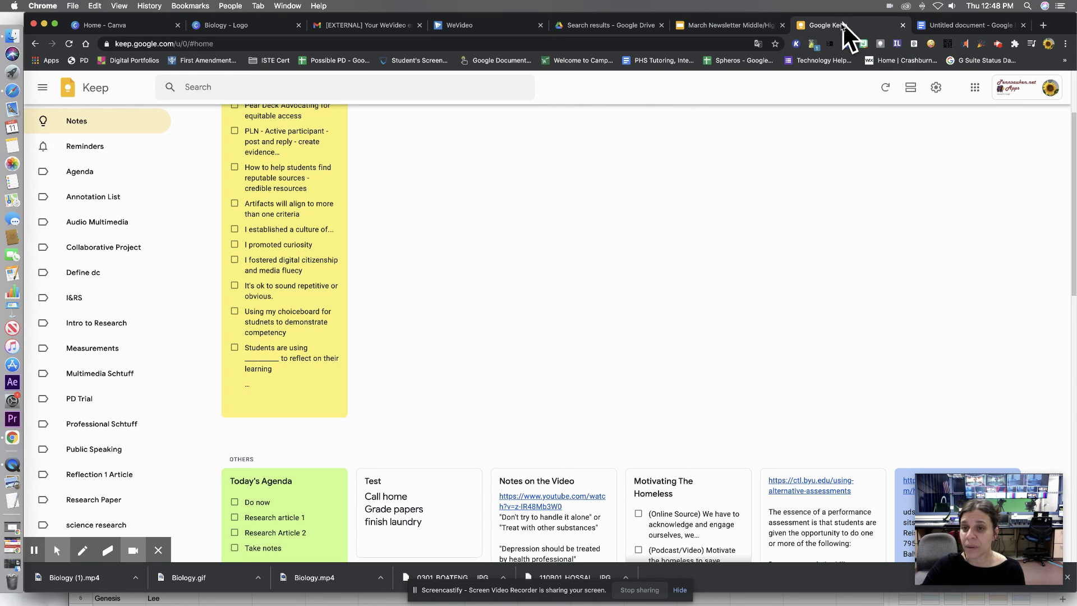
{"action": "left_click", "coordinate": [975, 87]}
{"action": "left_click", "coordinate": [1027, 276]}
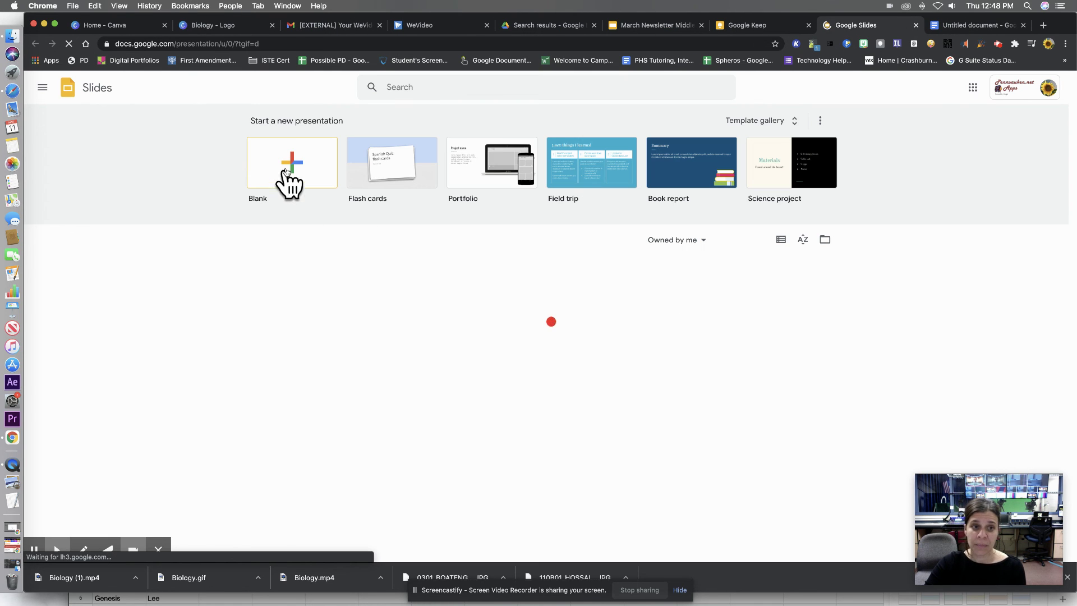
{"action": "left_click", "coordinate": [287, 171]}
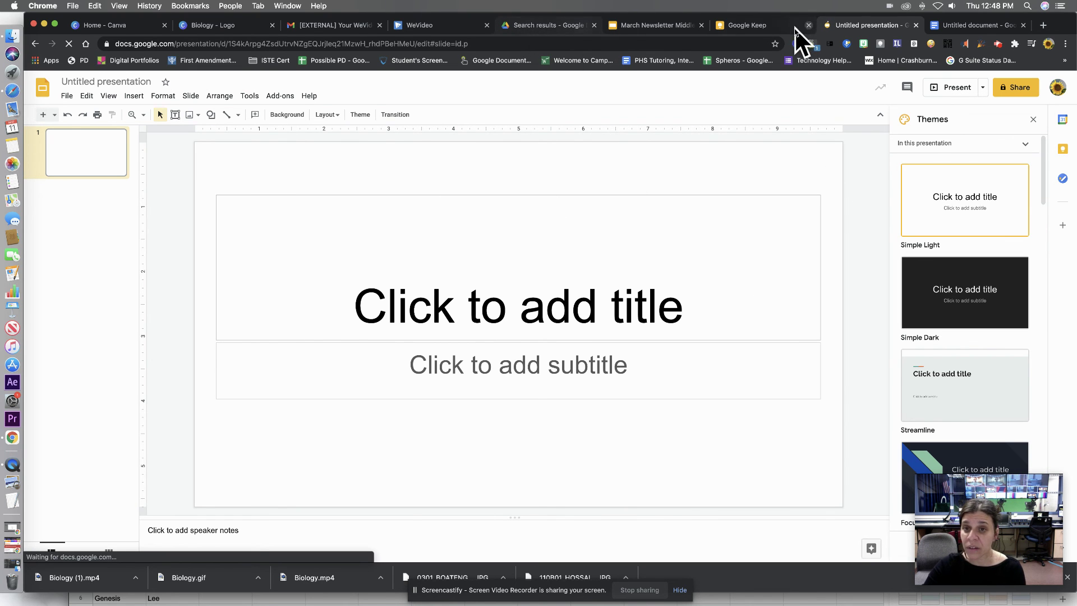
{"action": "left_click", "coordinate": [757, 27]}
Open Sheets from Keep's apps grid and choose the Blank spreadsheet template
{"action": "left_click", "coordinate": [976, 89]}
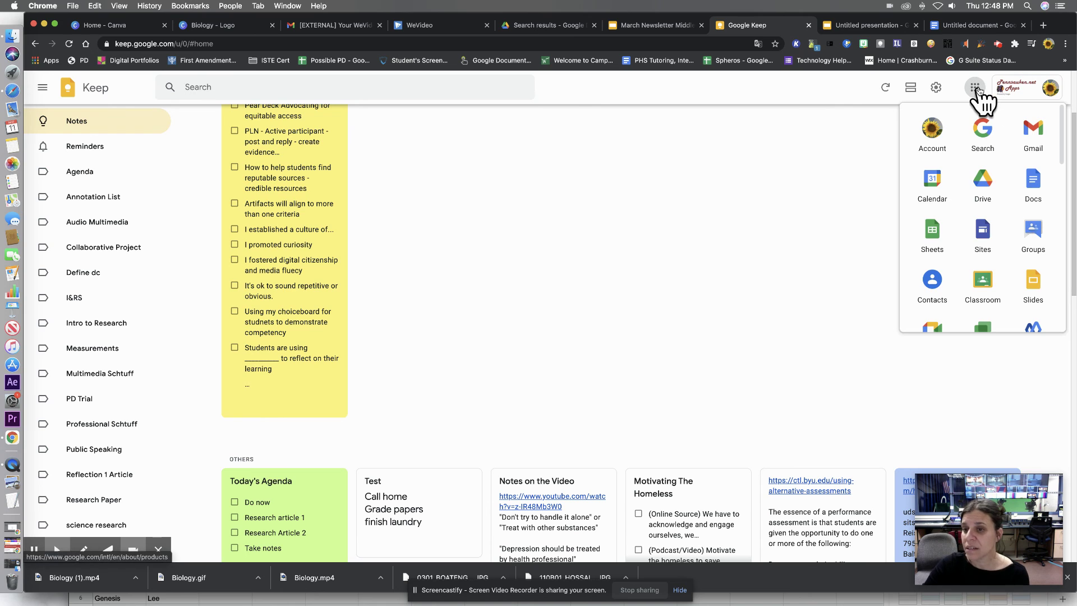
{"action": "left_click", "coordinate": [934, 222]}
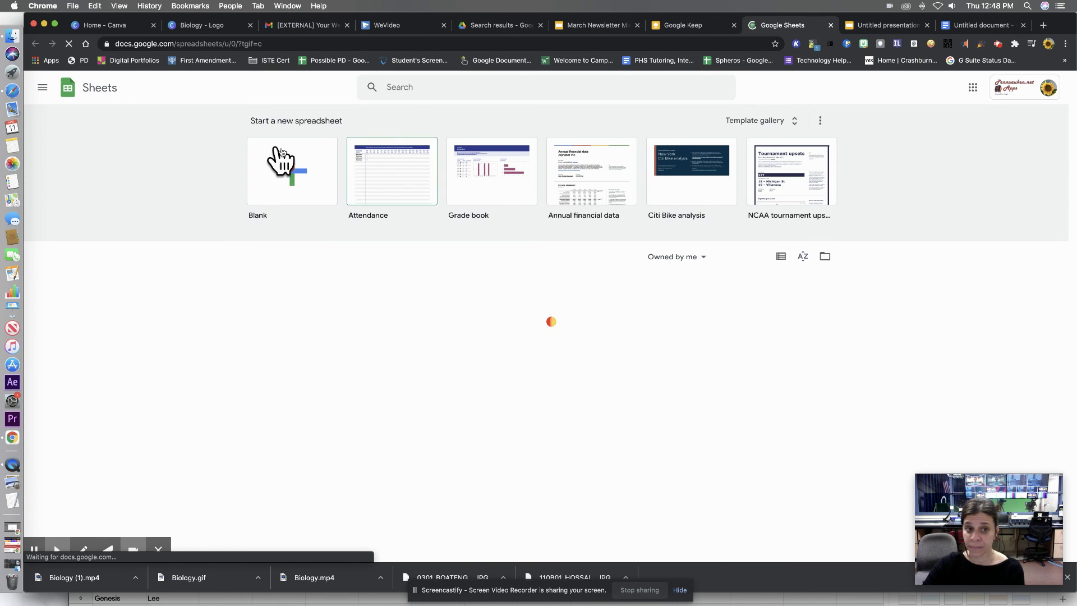
{"action": "left_click", "coordinate": [280, 159]}
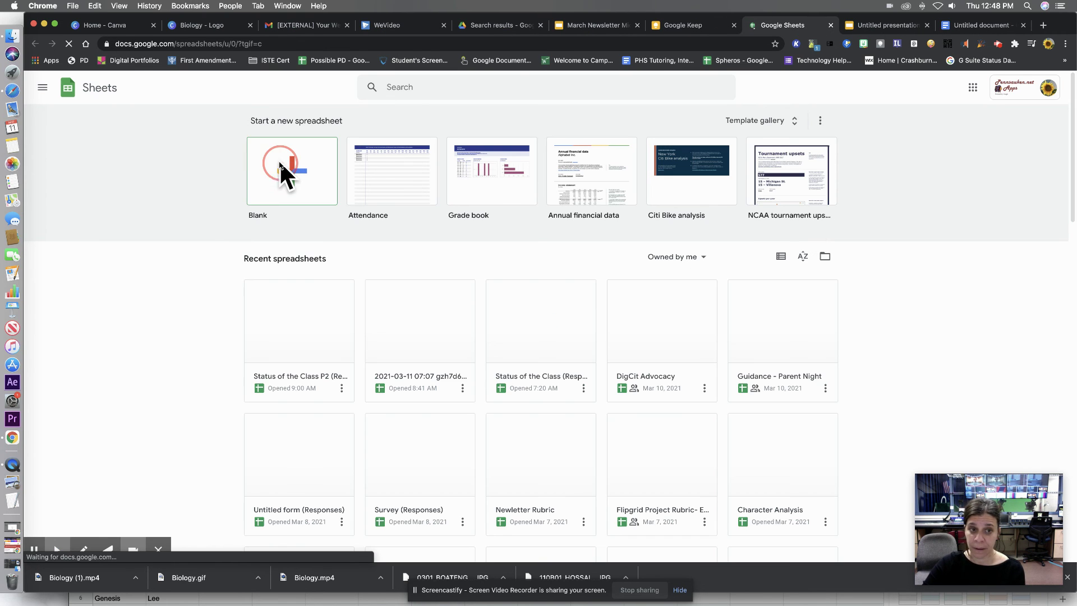